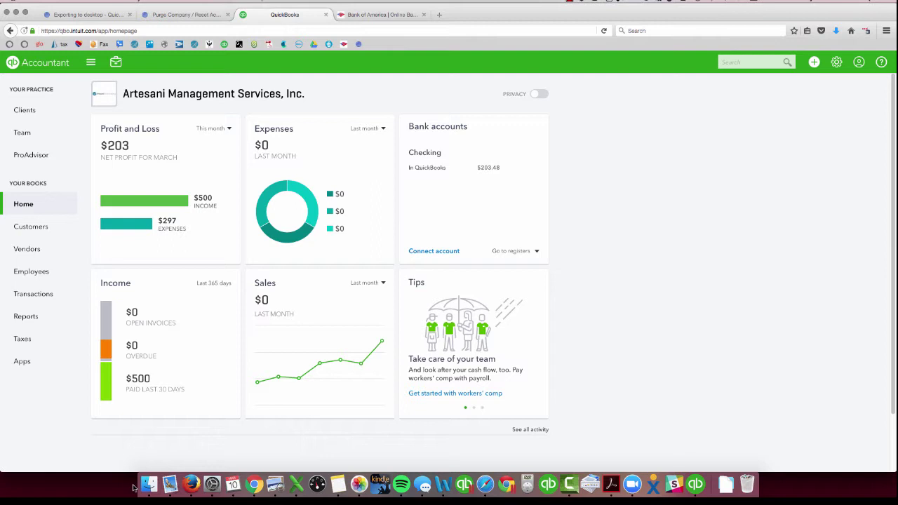
# Connect a Bank of America account by signing in with the Online ID and passcode.
pyautogui.click(430, 251)
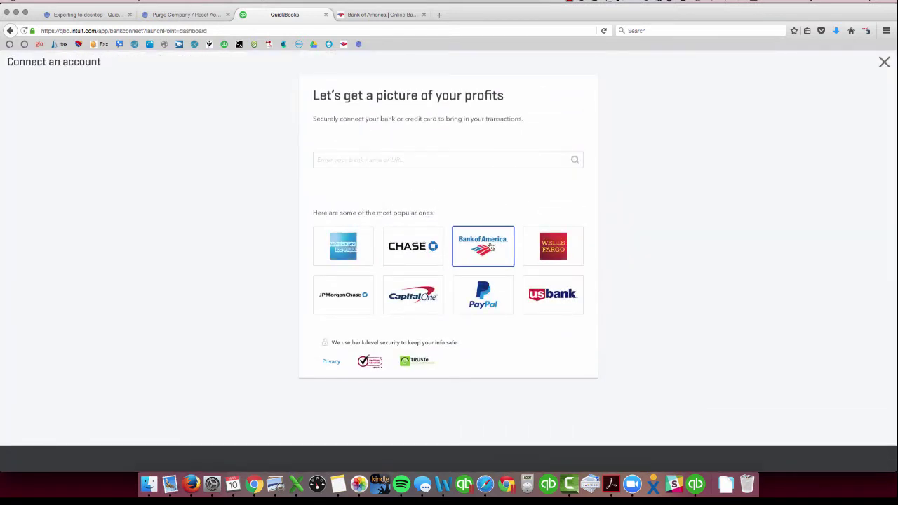
pyautogui.click(492, 247)
pyautogui.click(332, 175)
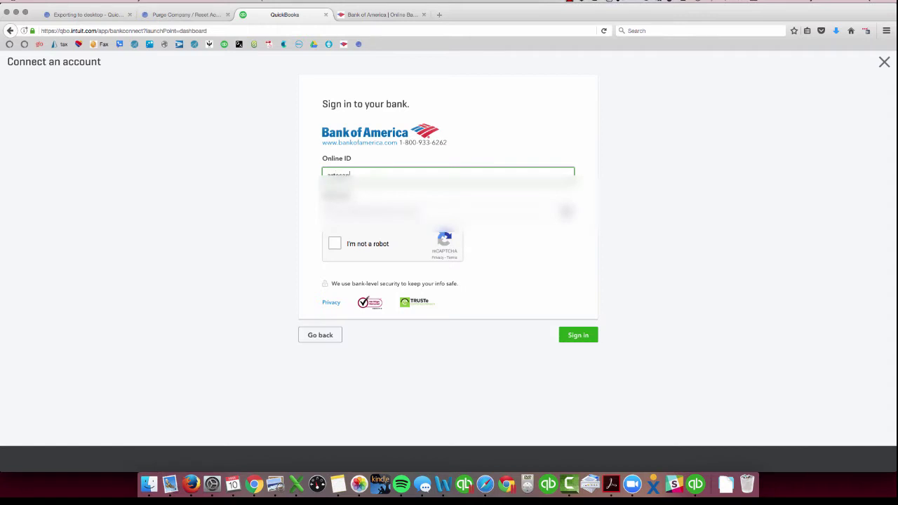
pyautogui.write('artesanimgmt')
pyautogui.press('Tab')
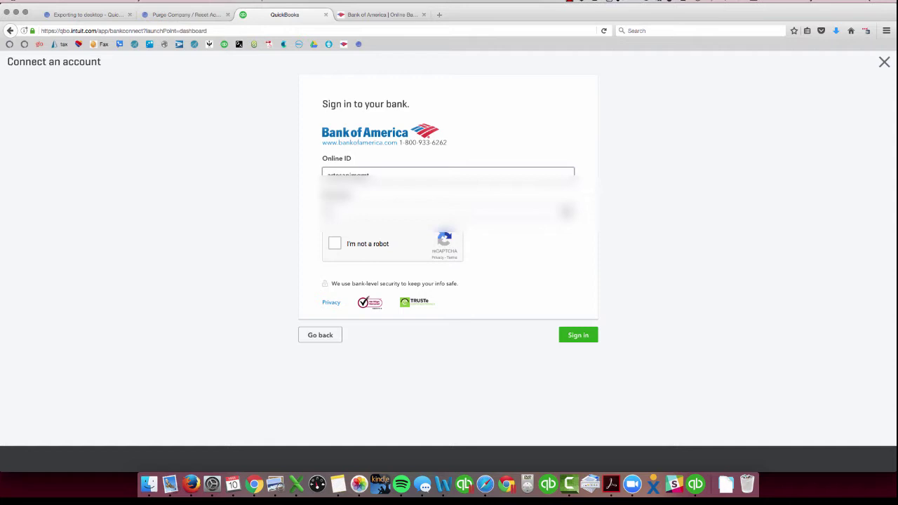
pyautogui.write('**')
pyautogui.click(333, 242)
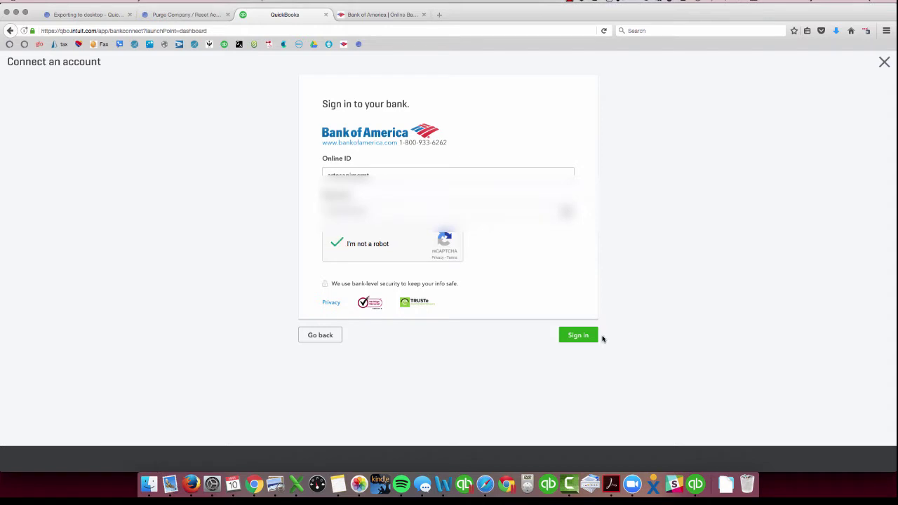
pyautogui.click(580, 336)
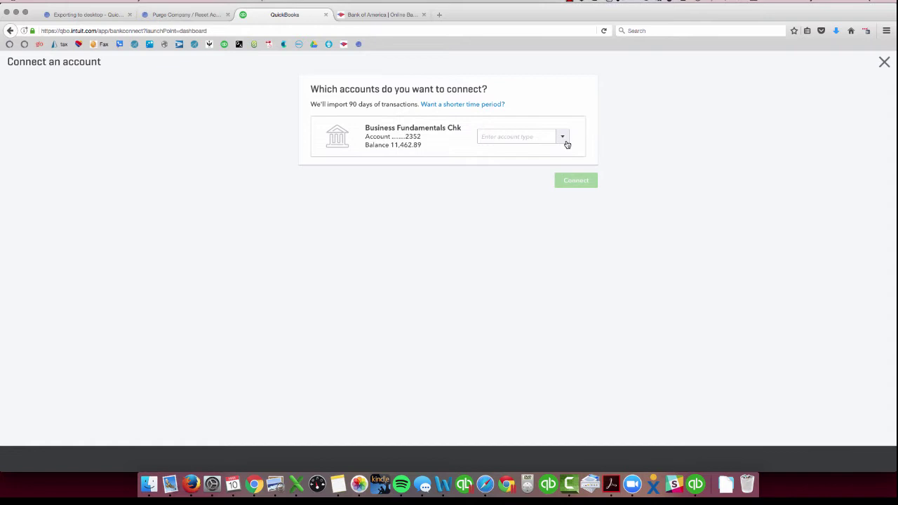
# Link the Business Fundamentals Chk bank account to the Checking account and finish connecting.
pyautogui.click(566, 139)
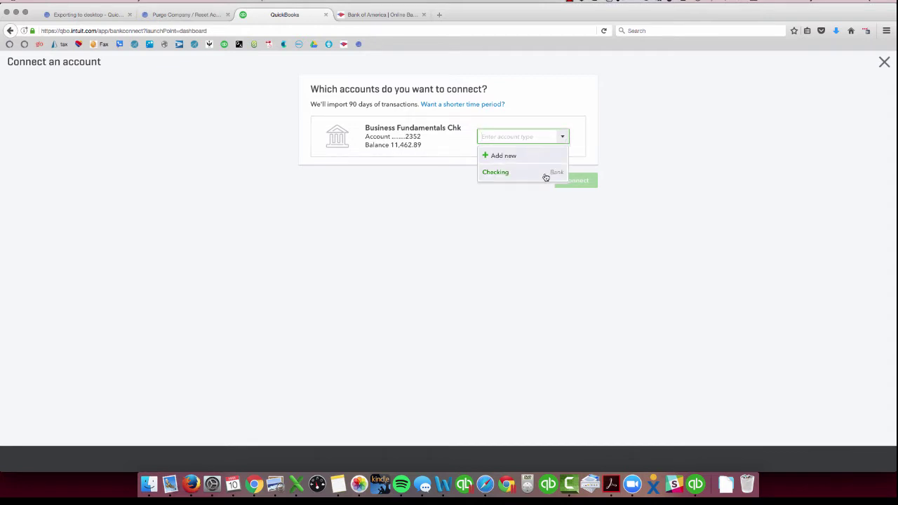
pyautogui.click(512, 176)
pyautogui.click(586, 182)
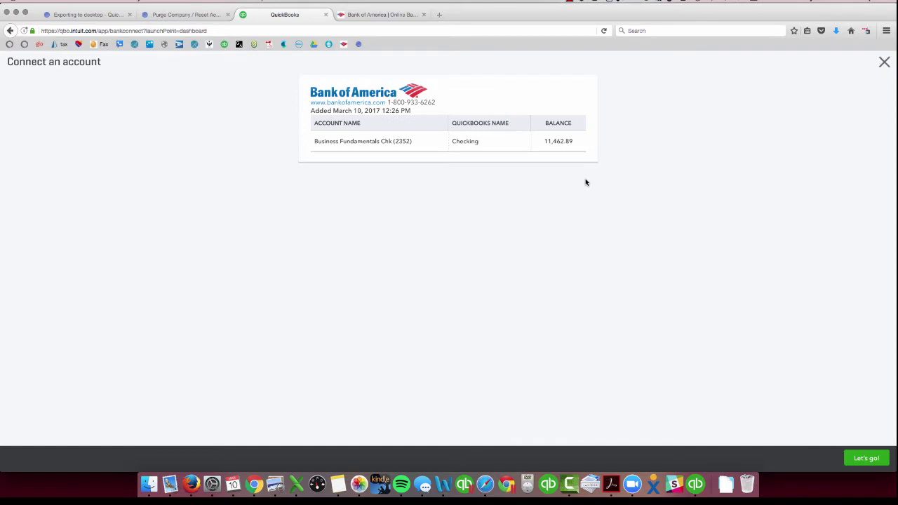
pyautogui.click(868, 458)
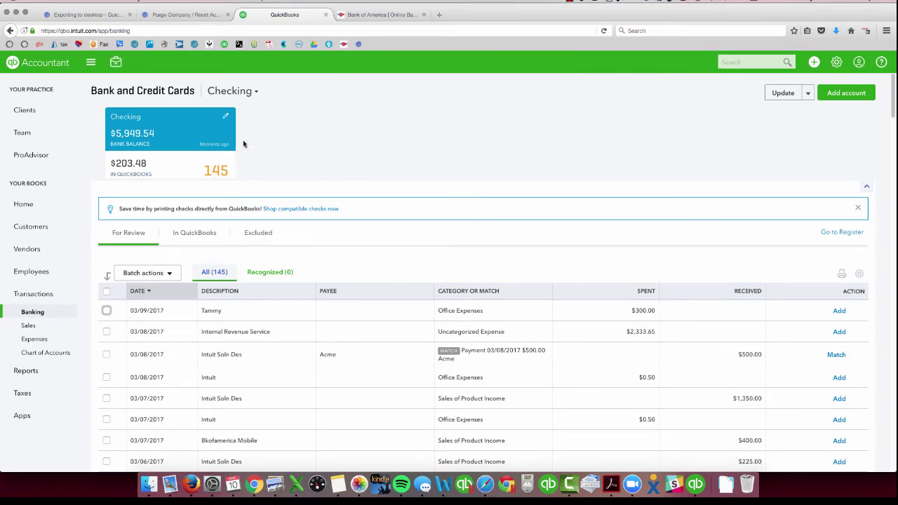
# Start a File upload for Checking and switch to the Bank of America download page.
pyautogui.scroll(-5, 214, 306)
pyautogui.scroll(-20, 215, 305)
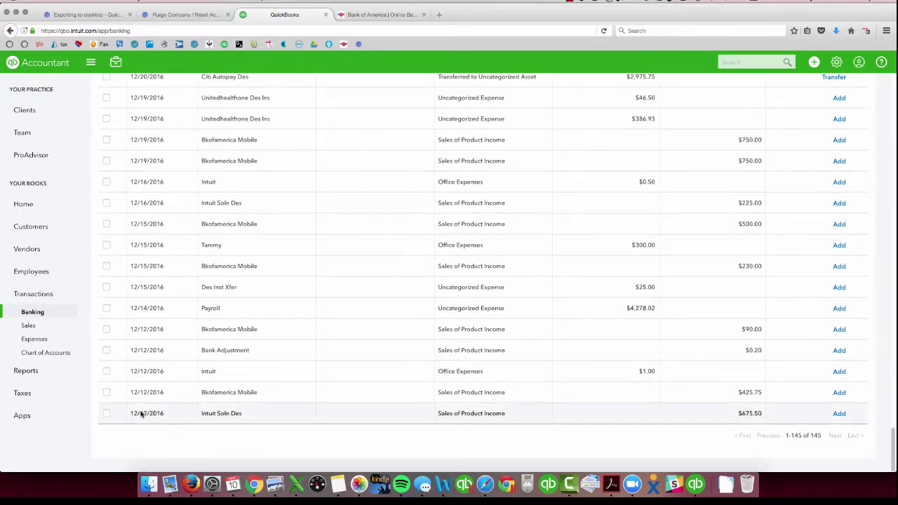
pyautogui.scroll(10, 290, 210)
pyautogui.scroll(15, 289, 211)
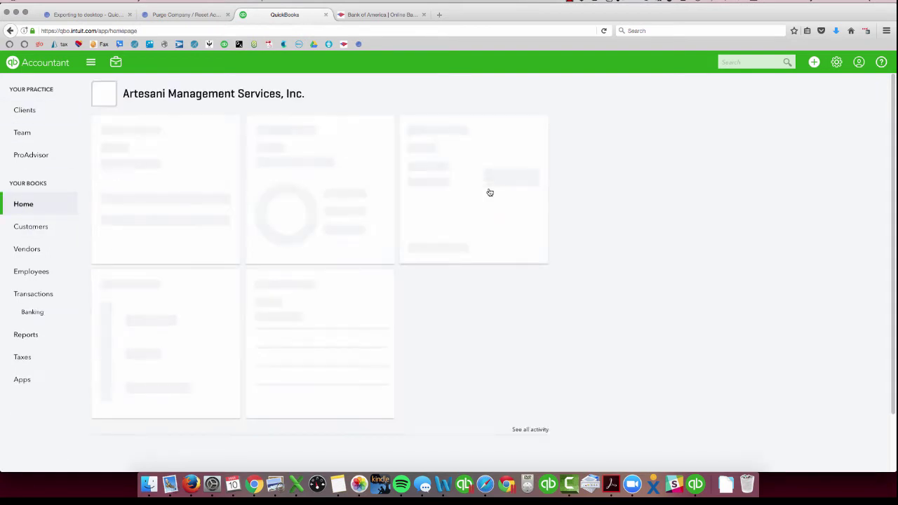
pyautogui.click(507, 186)
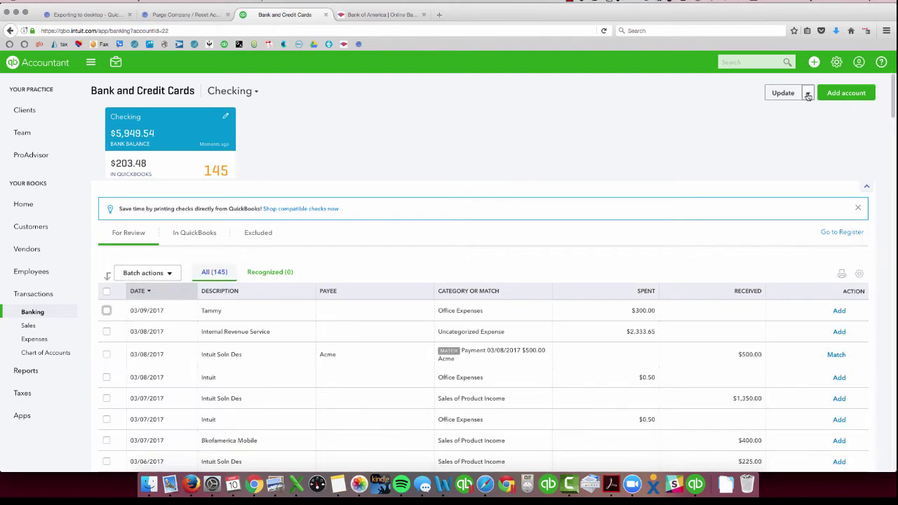
pyautogui.click(808, 96)
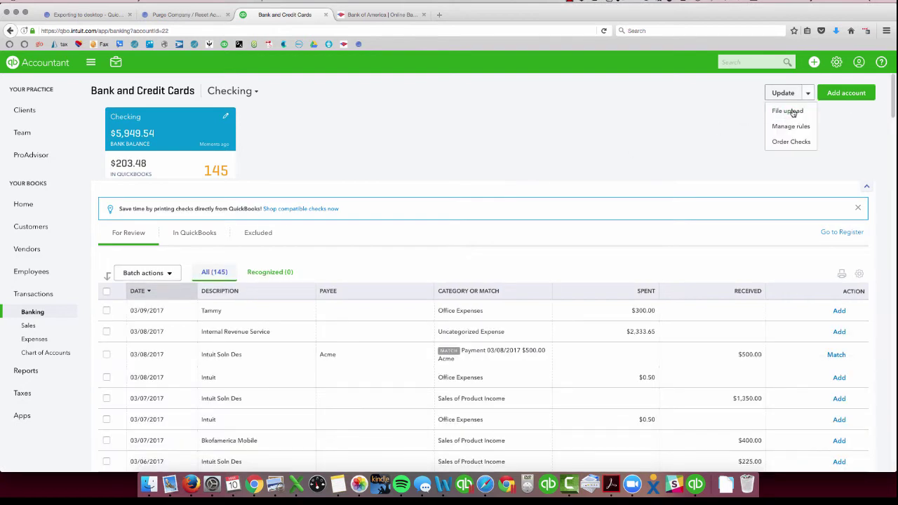
pyautogui.click(793, 113)
pyautogui.click(379, 14)
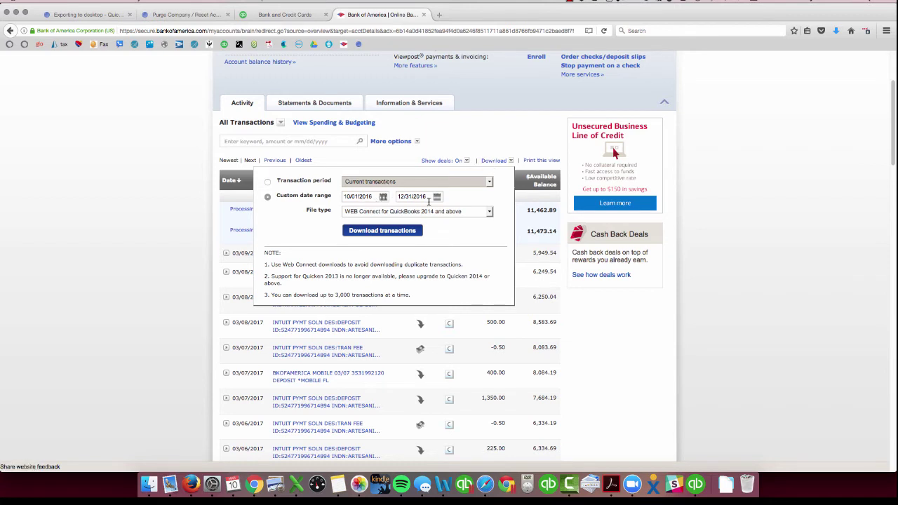
# Keep the WEB Connect for QuickBooks 2014 and above format and return to QuickBooks' upload page.
pyautogui.click(490, 214)
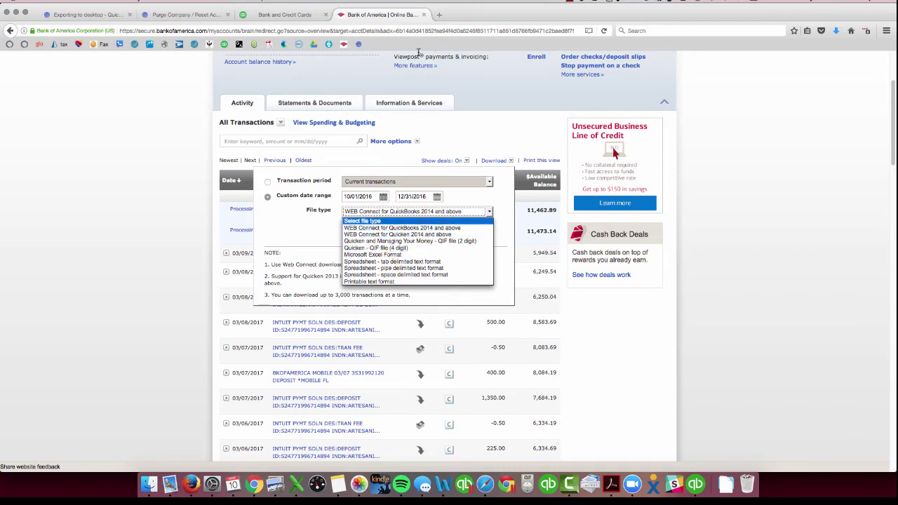
pyautogui.click(267, 19)
pyautogui.click(267, 19)
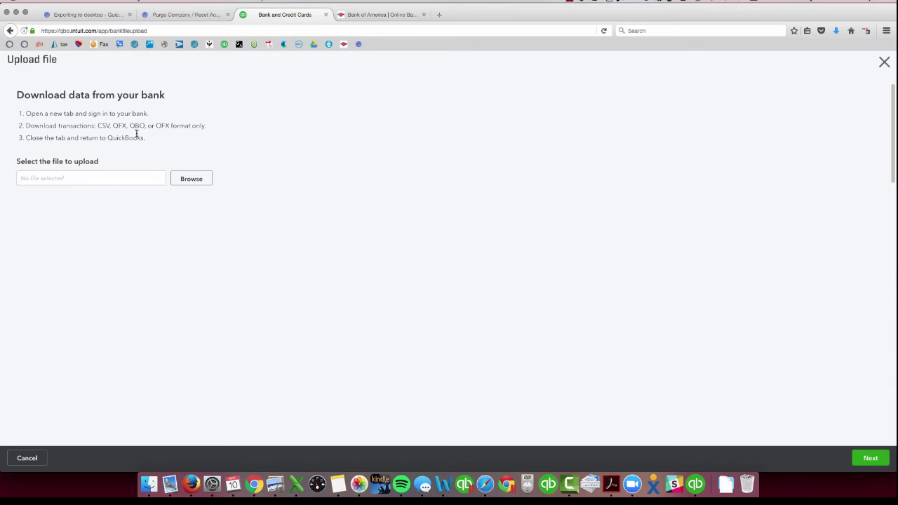
# Select the stmt.qbo bank file for upload and continue.
pyautogui.click(189, 180)
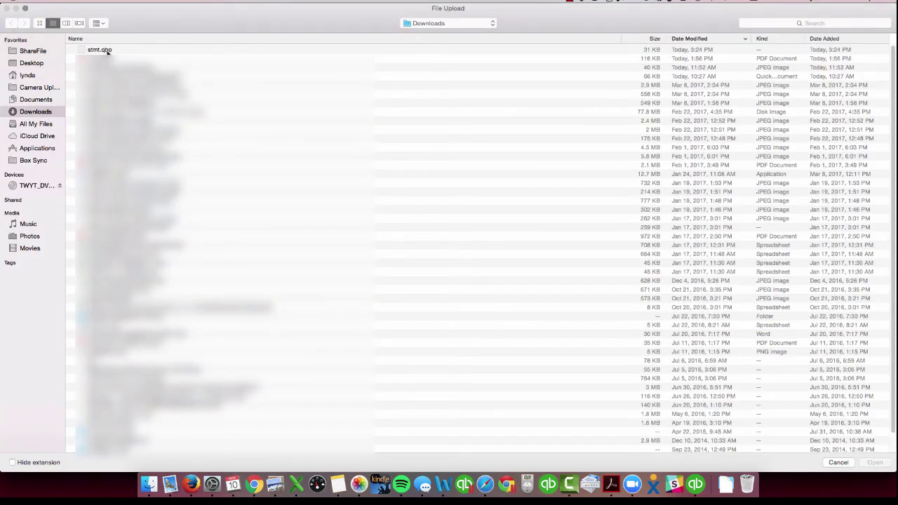
pyautogui.click(108, 51)
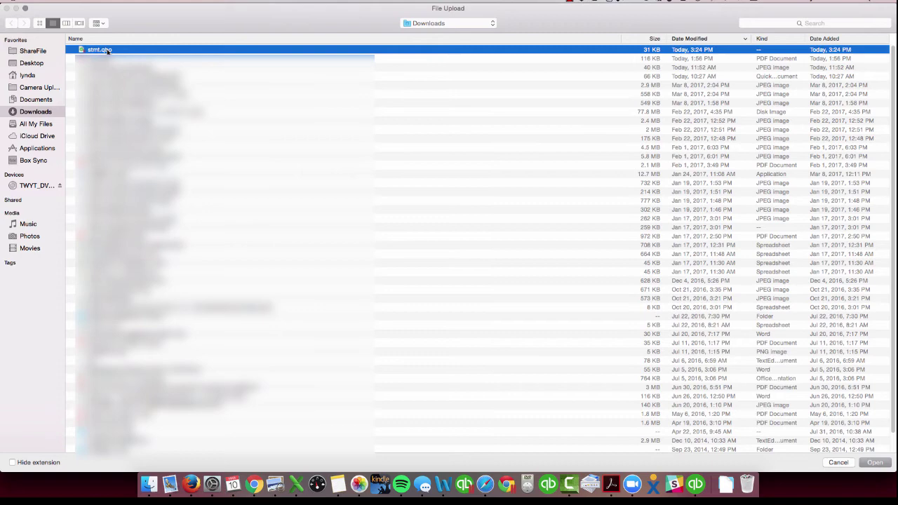
pyautogui.click(875, 462)
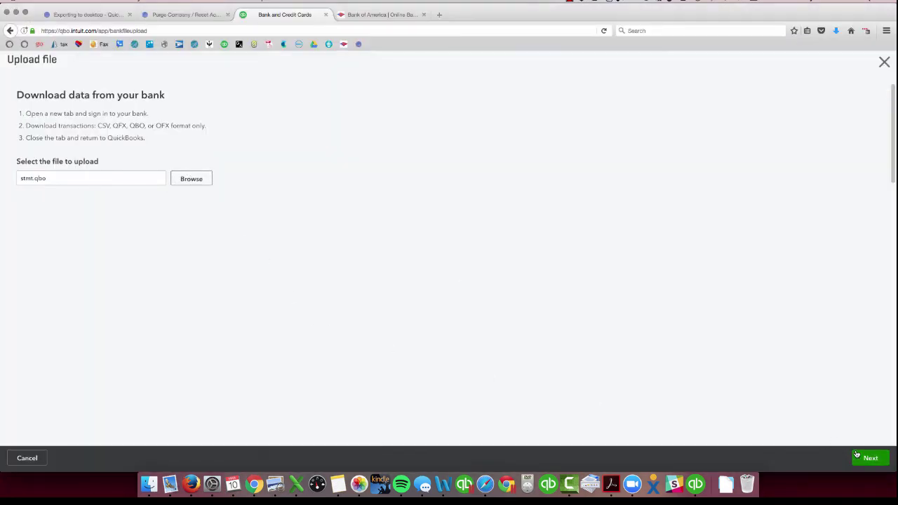
pyautogui.click(868, 459)
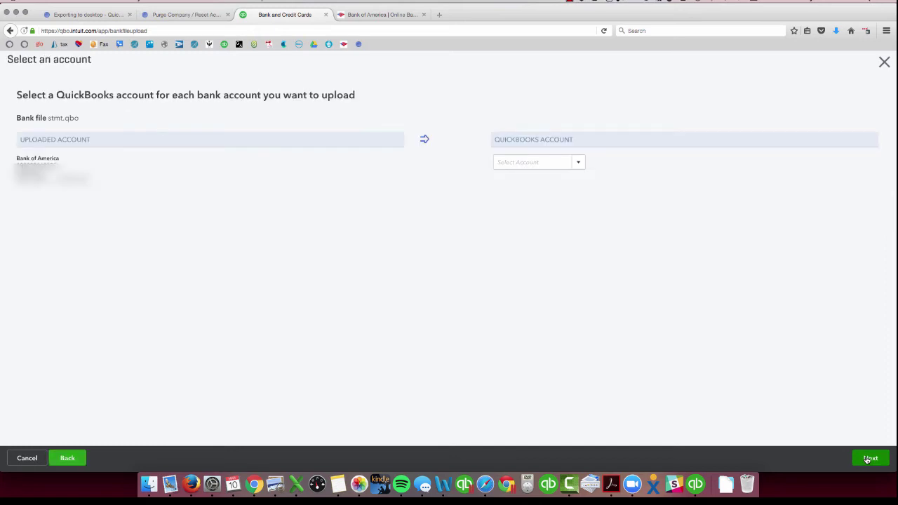
# Map the uploaded bank account to Checking and import the file.
pyautogui.click(579, 163)
pyautogui.click(518, 199)
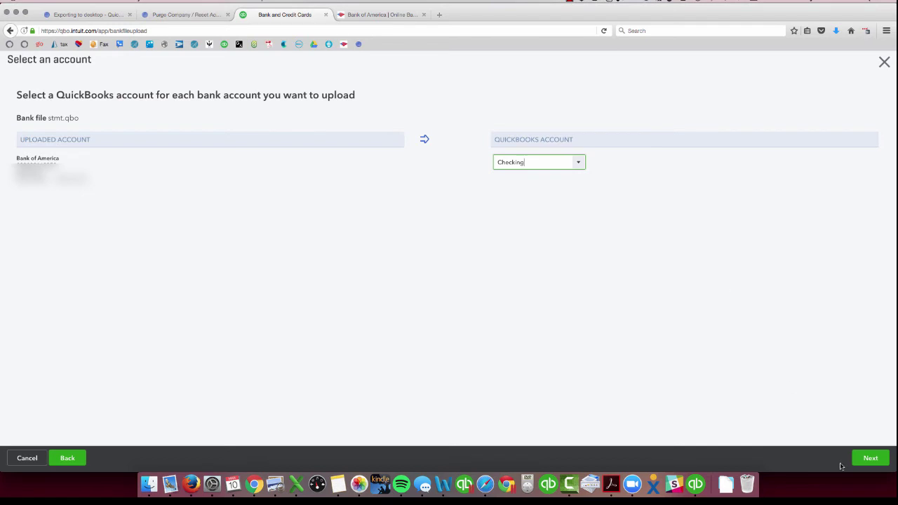
pyautogui.click(861, 461)
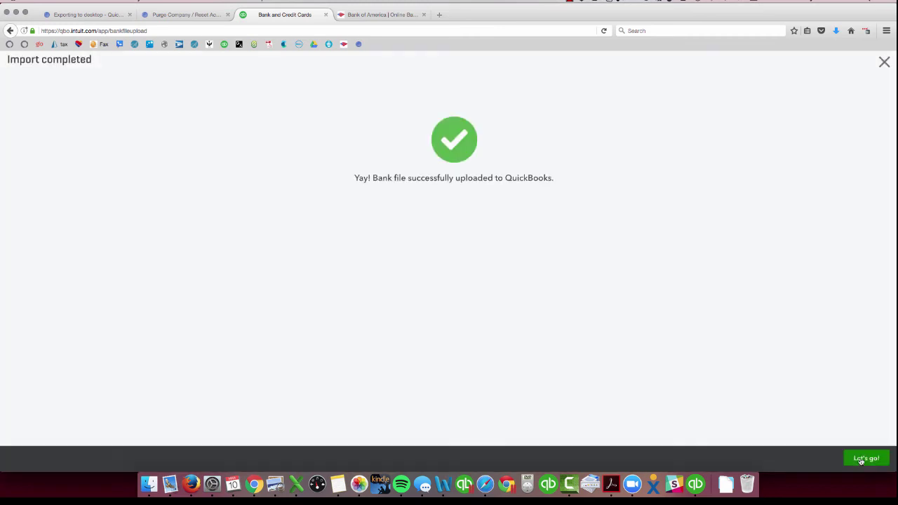
# Review the 246 Checking transactions for review across both pages.
pyautogui.click(866, 458)
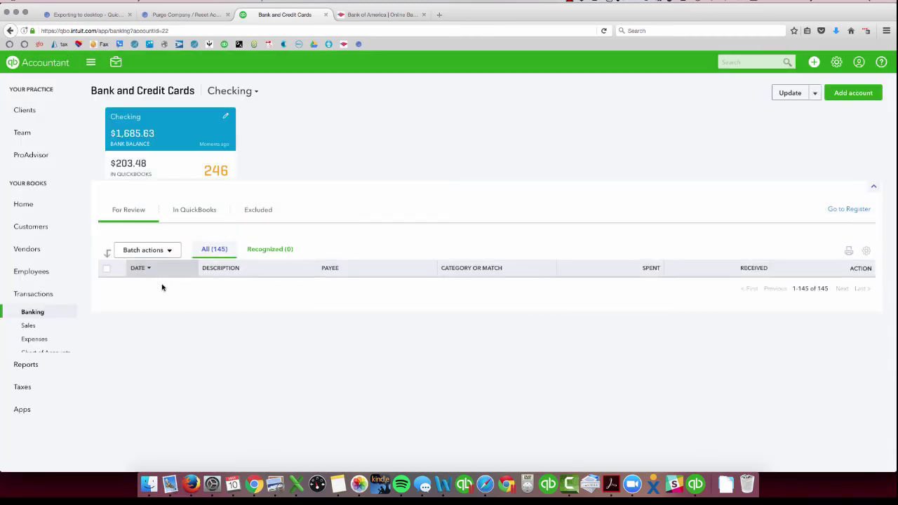
pyautogui.scroll(-10, 211, 337)
pyautogui.scroll(-15, 214, 351)
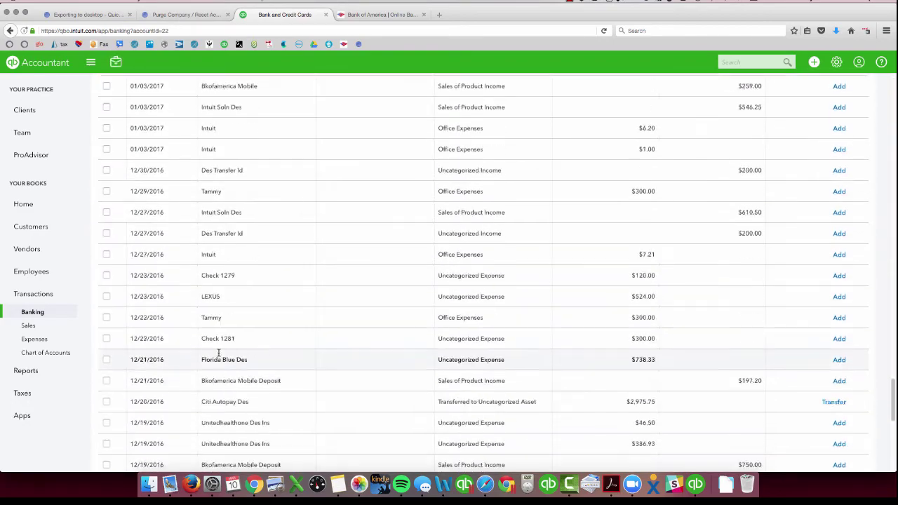
pyautogui.click(834, 435)
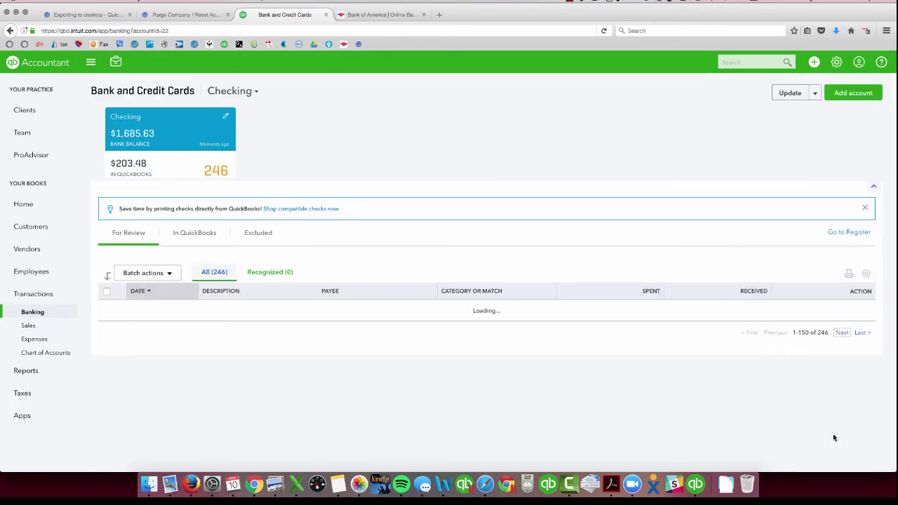
pyautogui.scroll(-20, 695, 415)
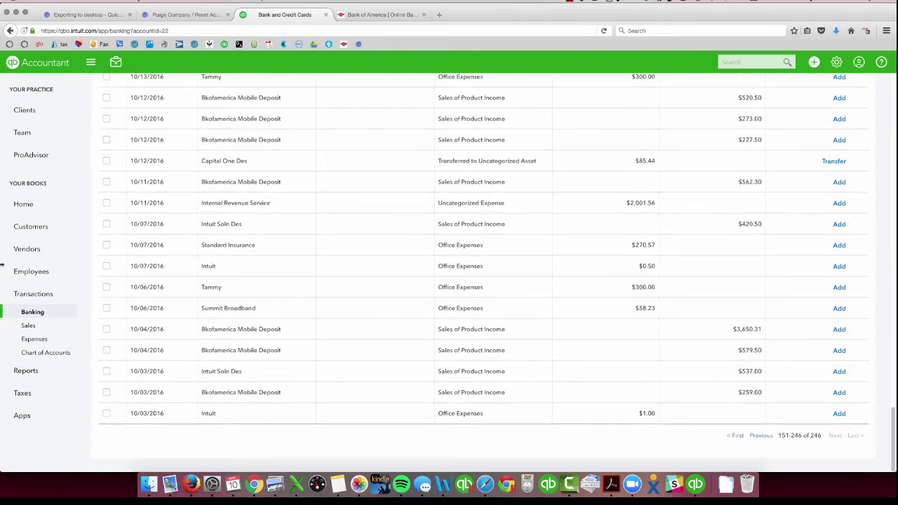
pyautogui.scroll(20, 148, 233)
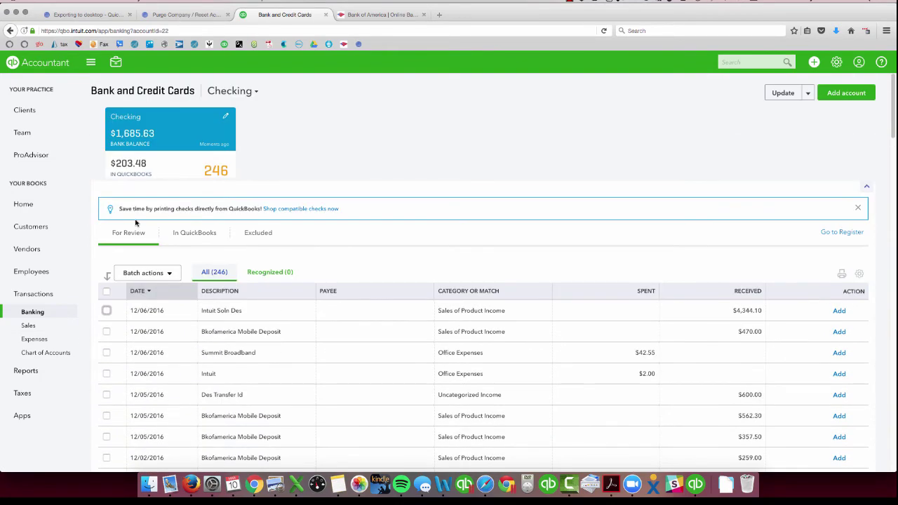
pyautogui.click(24, 204)
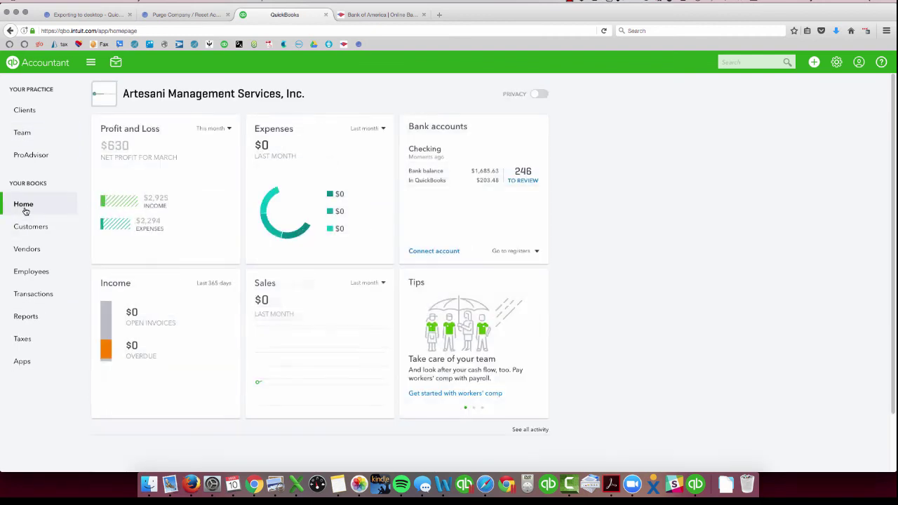